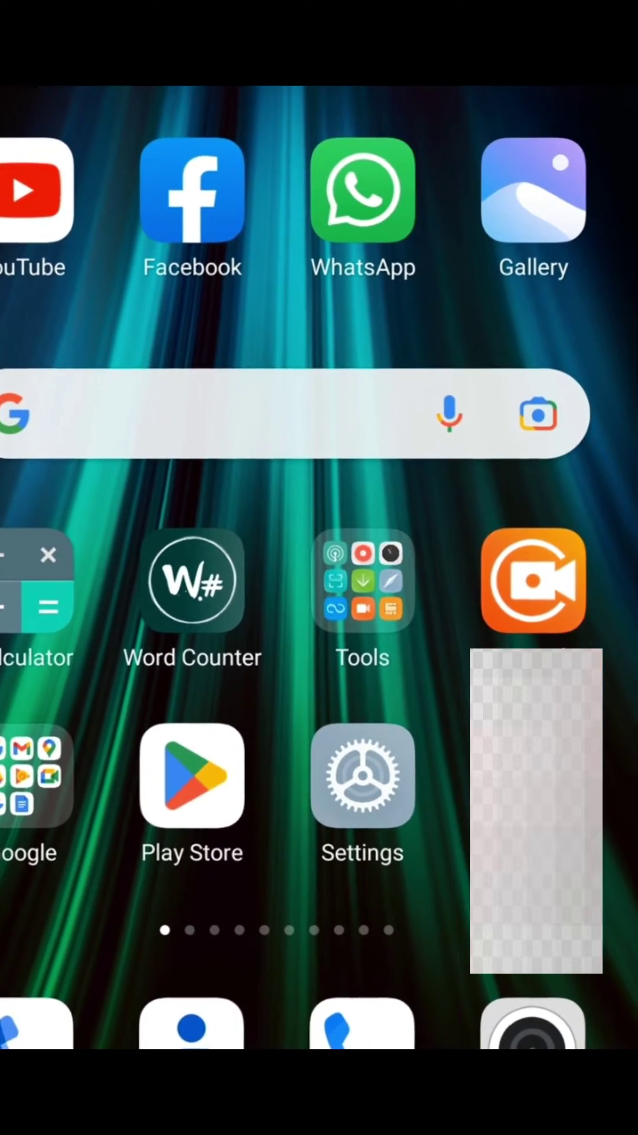
- Launch Settings from the home screen and go to About phone
left_click(375, 821)
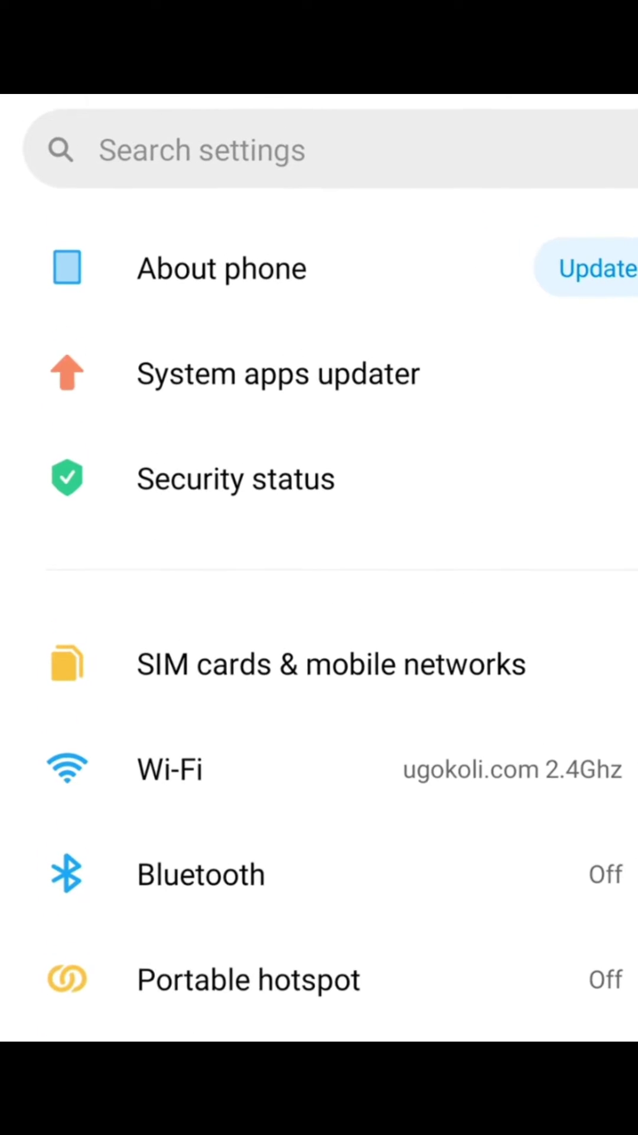
left_click(222, 269)
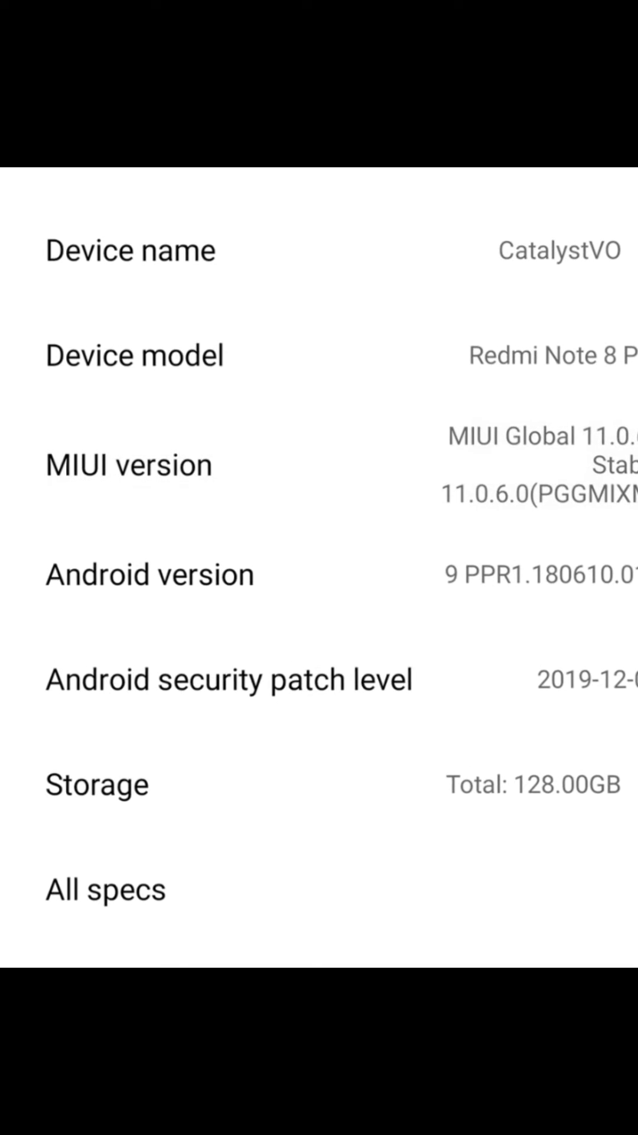
- Keep tapping the MIUI version entry to count down toward developer mode
left_click(320, 461)
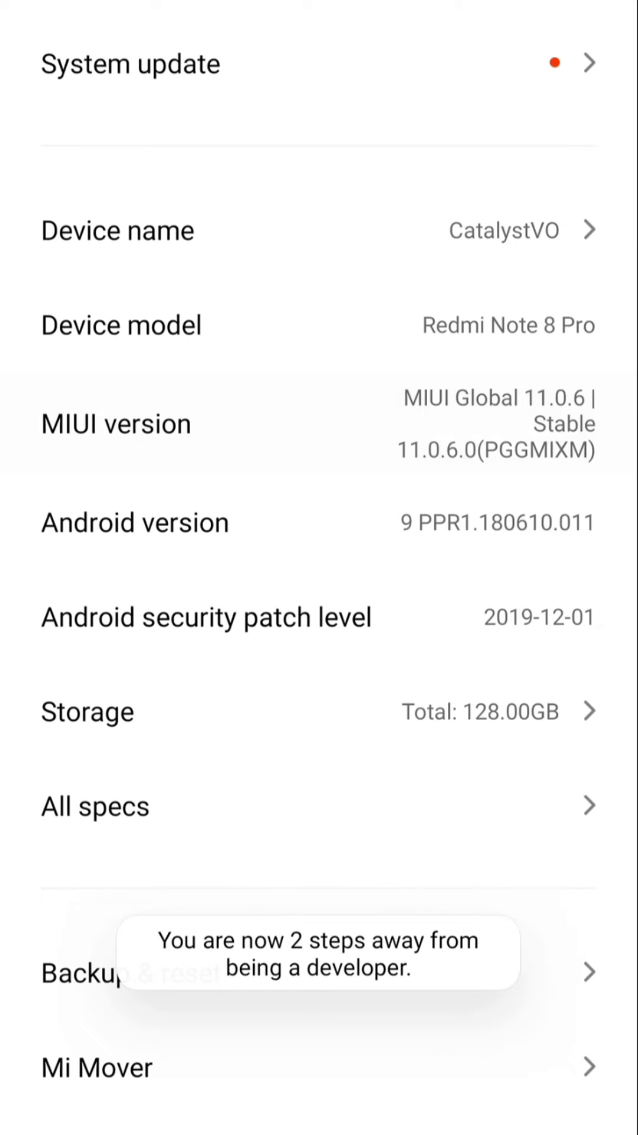
left_click(320, 424)
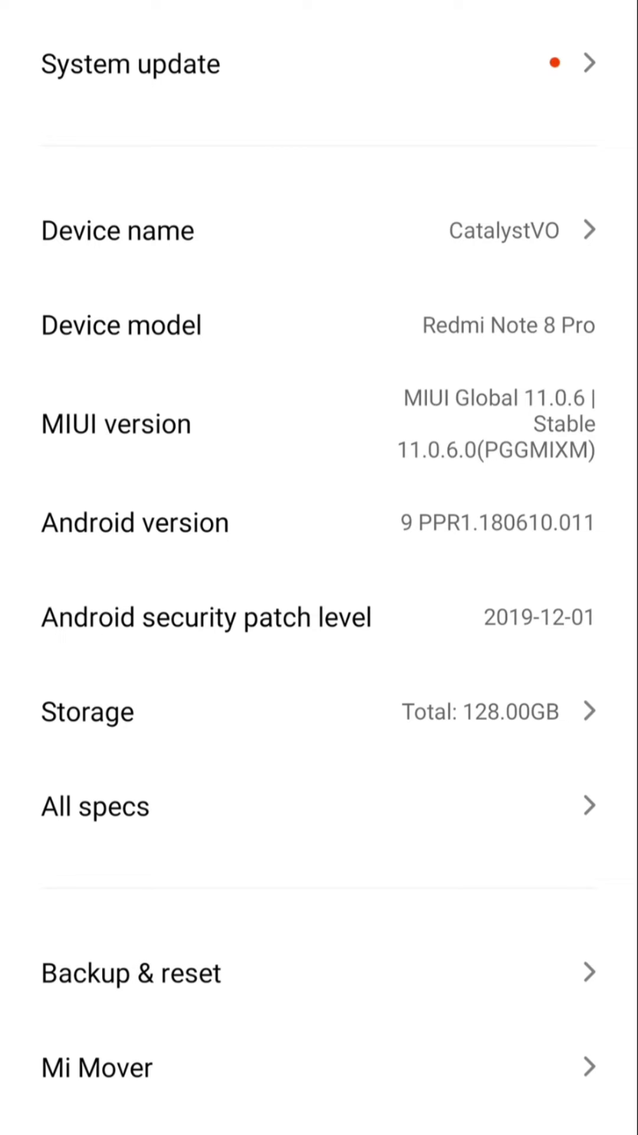
- Go back from About phone to the main list and enter Additional settings
key("Escape")
scroll(320, 568, "down", 7)
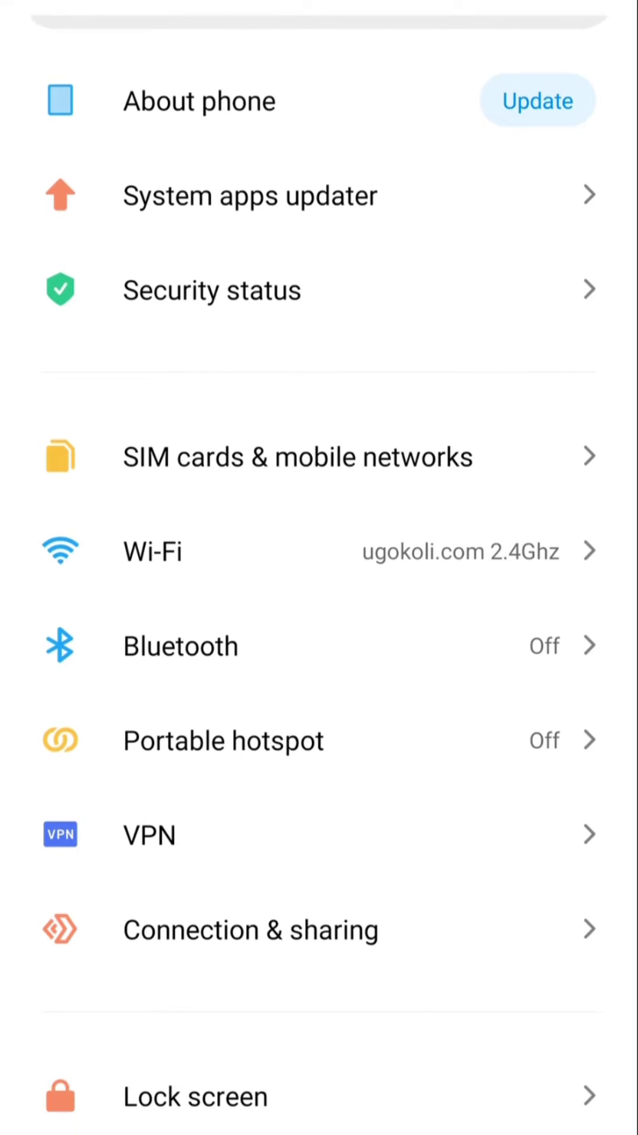
scroll(319, 568, "down", 8)
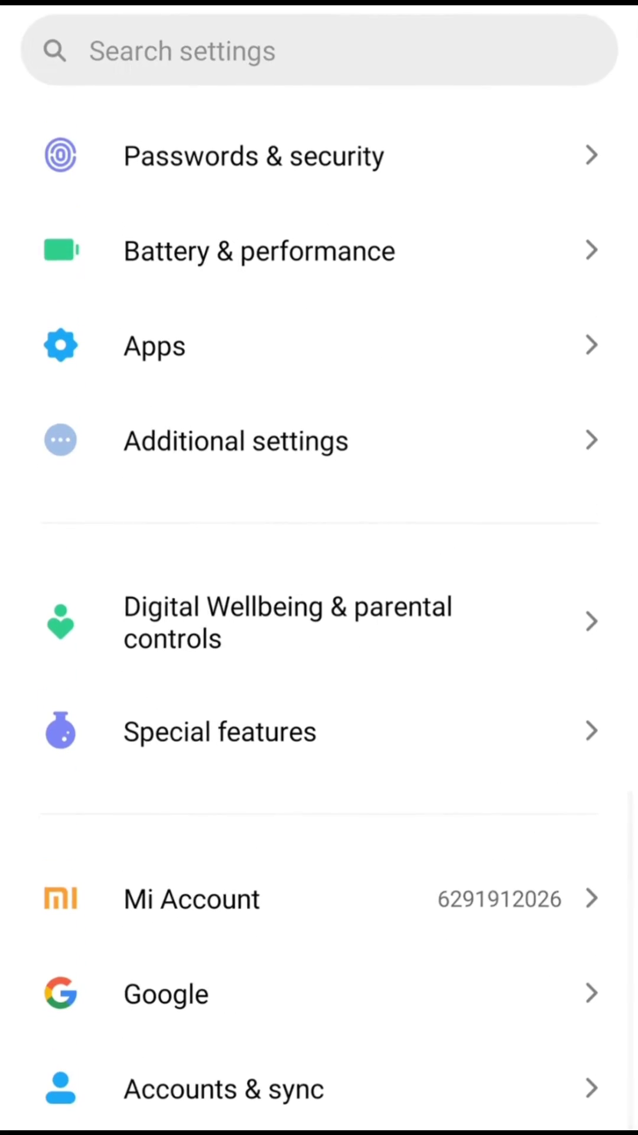
left_click(320, 435)
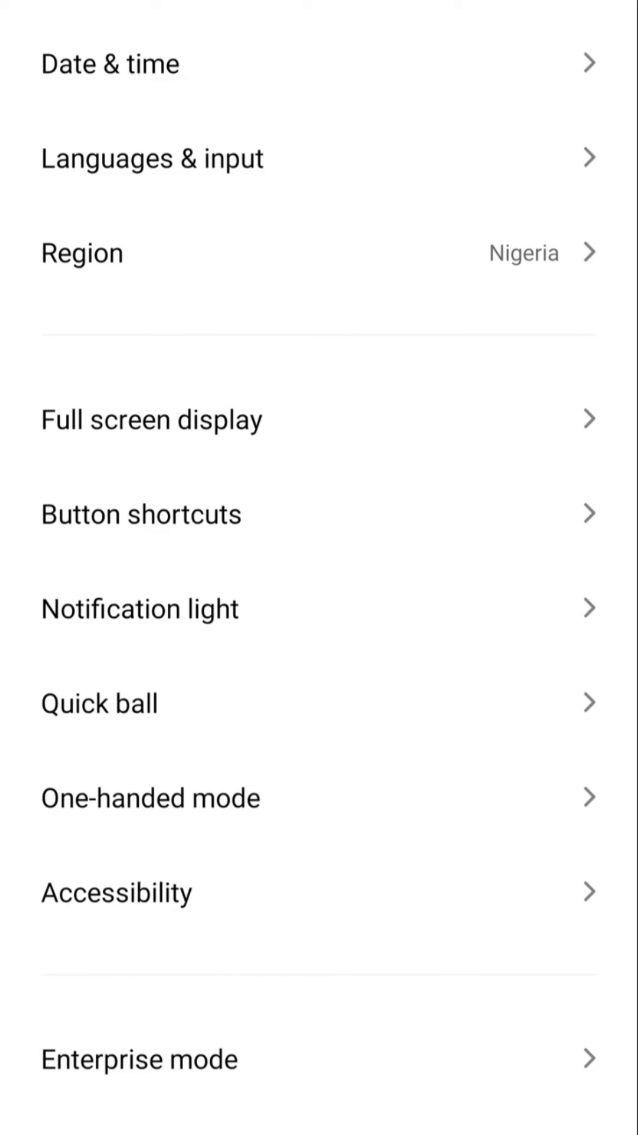
scroll(320, 700, "down", 5)
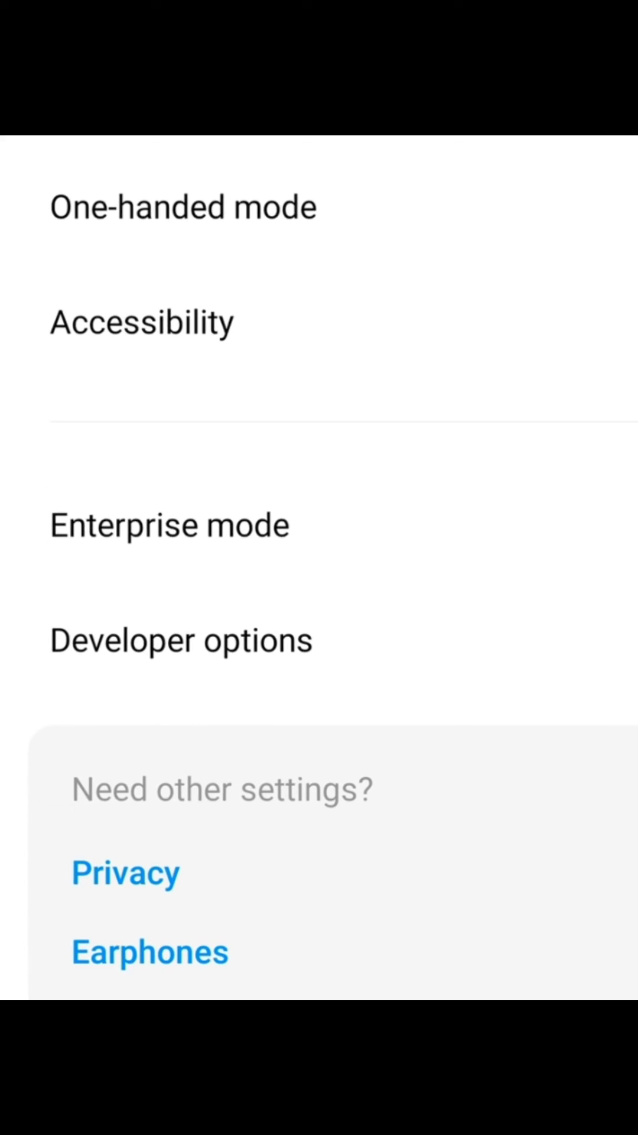
- Enter the Developer options page from Additional settings
left_click(177, 668)
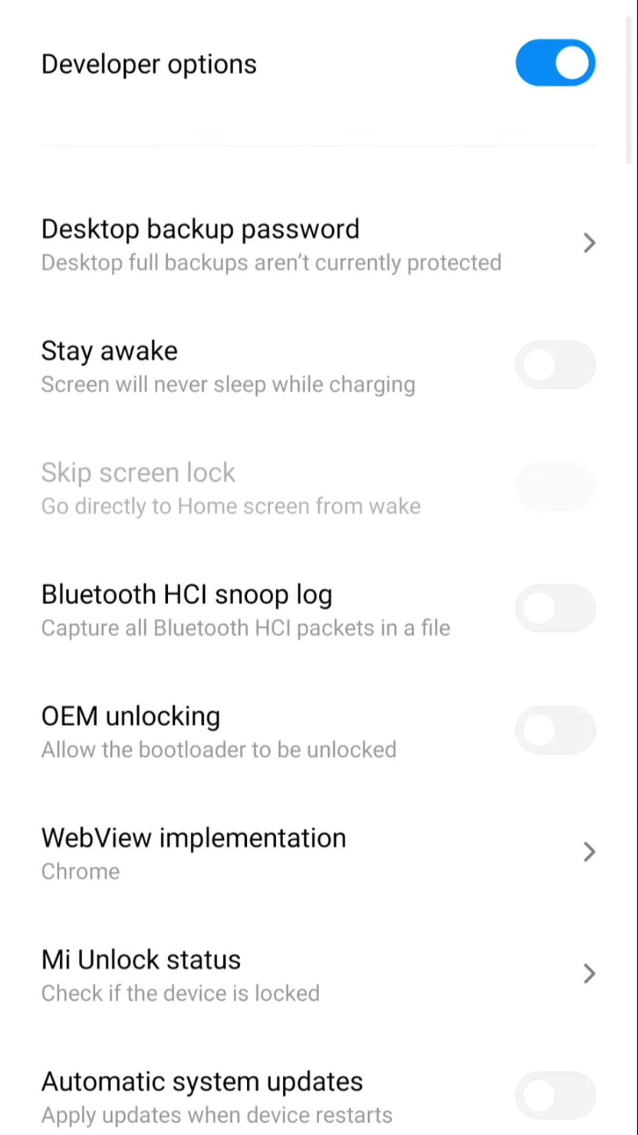